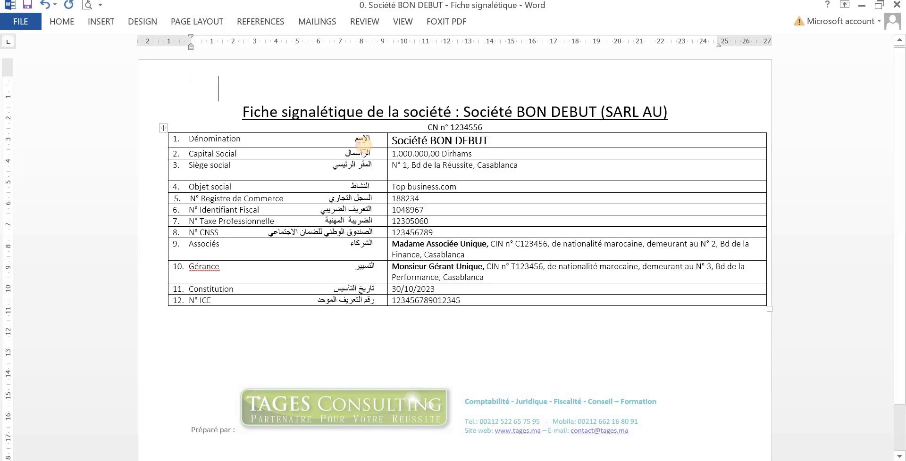
# Copy the company name Société BON DEBUT from the Word sheet into the Sage creation wizard's company name field and continue
pyautogui.click(363, 143)
pyautogui.press('Tab')
pyautogui.hotkey('ctrl', 'c')
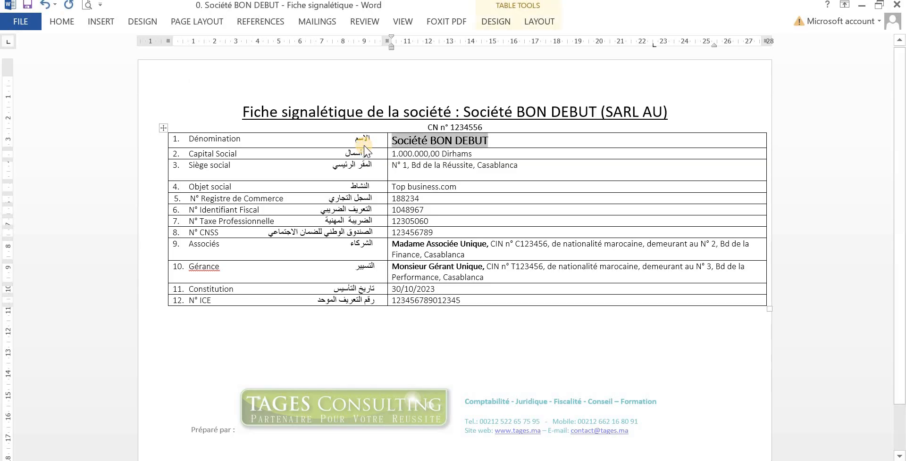
pyautogui.hotkey('alt', 'Tab')
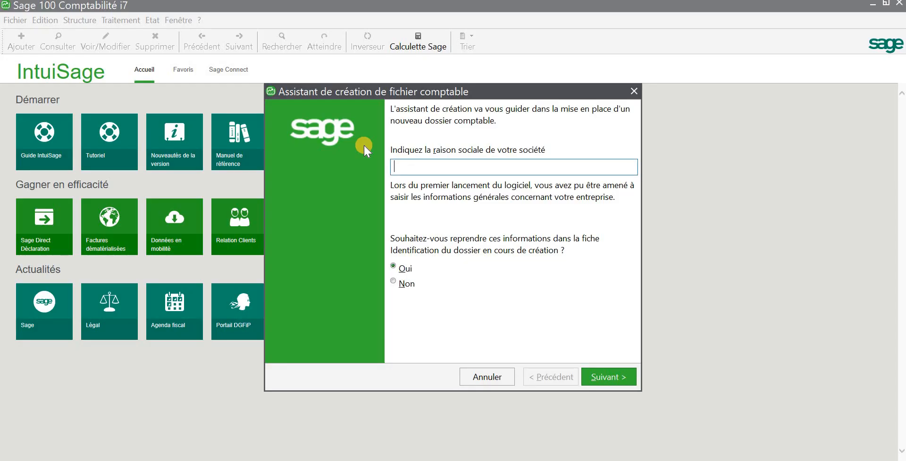
pyautogui.hotkey('ctrl', 'v')
pyautogui.click(594, 373)
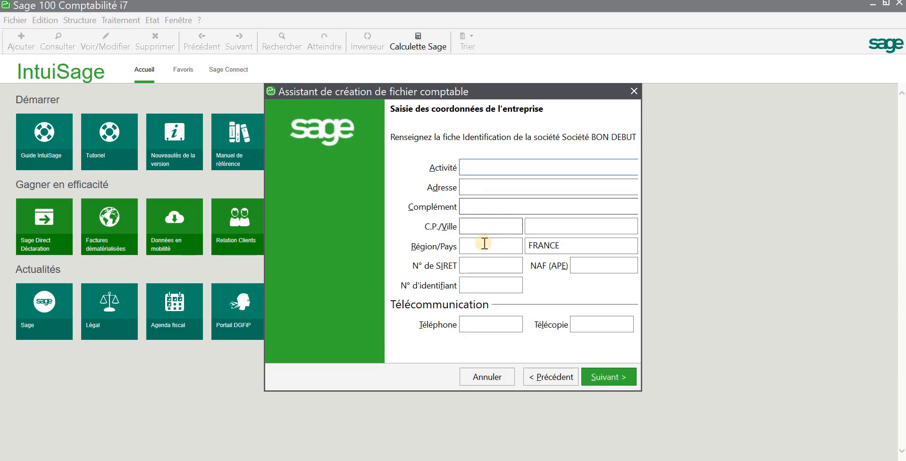
# Switch to the Word sheet, copy the company purpose Top business.com, and enter it as the activity in Sage
pyautogui.hotkey('alt', 'Tab')
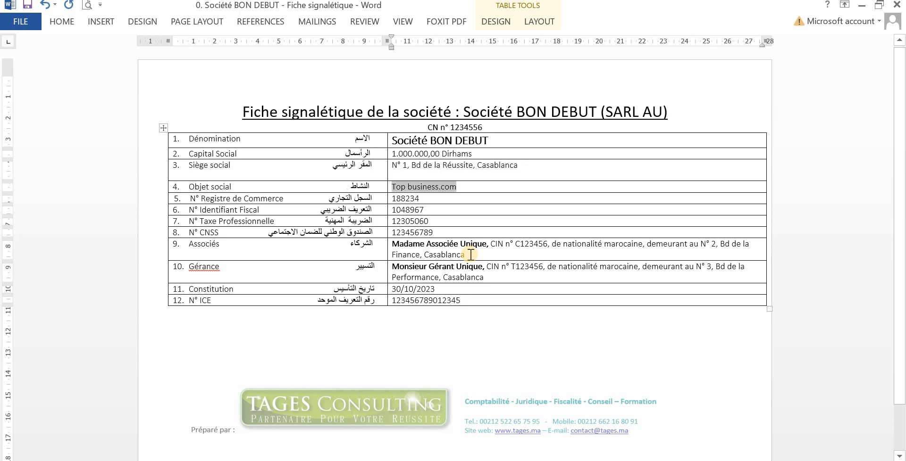
pyautogui.hotkey('alt', 'Tab')
pyautogui.write('Top business.com')
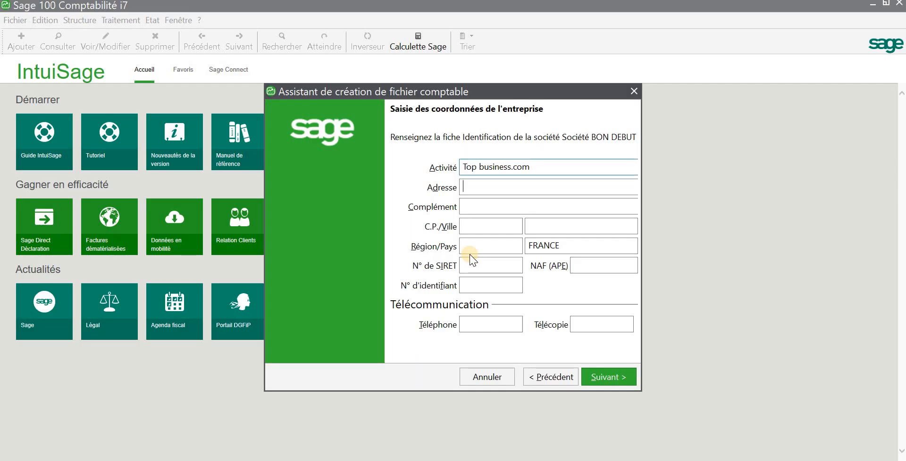
# Copy the registered office address from the Word sheet into the address field of the Sage wizard
pyautogui.press('Tab')
pyautogui.hotkey('alt', 'Tab')
pyautogui.hotkey('shift', 'Tab')
pyautogui.hotkey('shift', 'Tab')
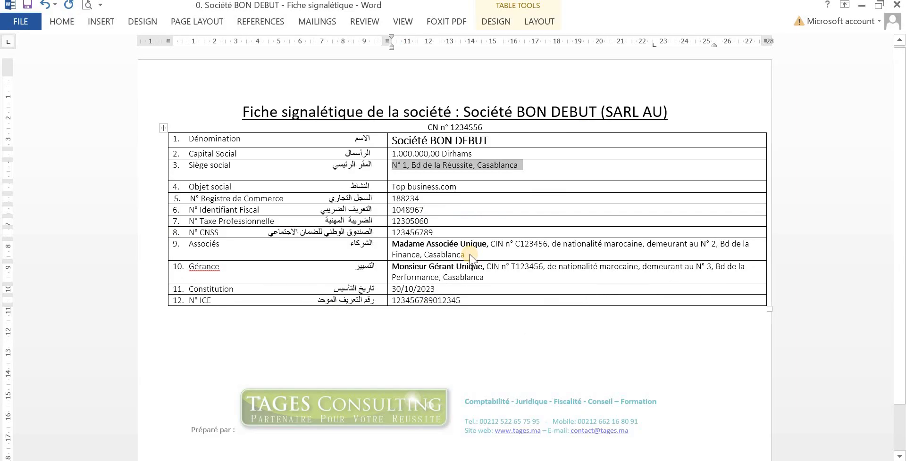
pyautogui.hotkey('ctrl', 'c')
pyautogui.hotkey('alt', 'Tab')
pyautogui.hotkey('ctrl', 'v')
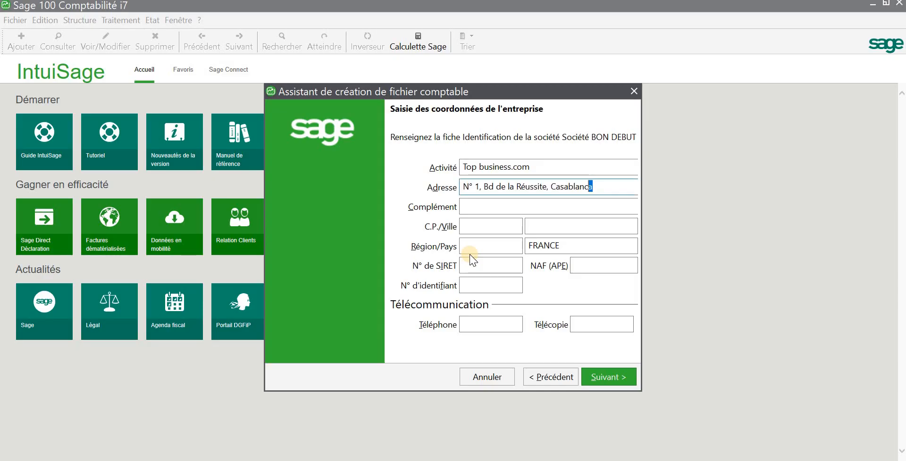
# Cut the city name from the end of the address line
pyautogui.hotkey('shift', 'Left')
pyautogui.hotkey('shift', 'Left')
pyautogui.hotkey('shift', 'Left')
pyautogui.hotkey('shift', 'Left')
pyautogui.hotkey('shift', 'Left')
pyautogui.hotkey('shift', 'Left')
pyautogui.hotkey('shift', 'Left')
pyautogui.hotkey('shift', 'Left')
pyautogui.hotkey('shift', 'Left')
pyautogui.hotkey('shift', 'Left')
pyautogui.hotkey('shift', 'Left')
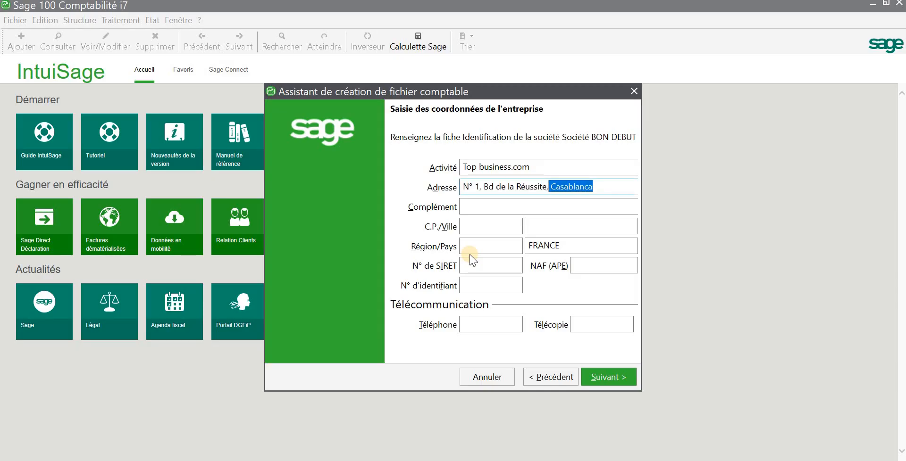
pyautogui.press('Delete')
# Paste the city name into the city field and set the country to Maroc
pyautogui.press('Tab')
pyautogui.press('Tab')
pyautogui.press('Tab')
pyautogui.press('Tab')
pyautogui.press('Tab')
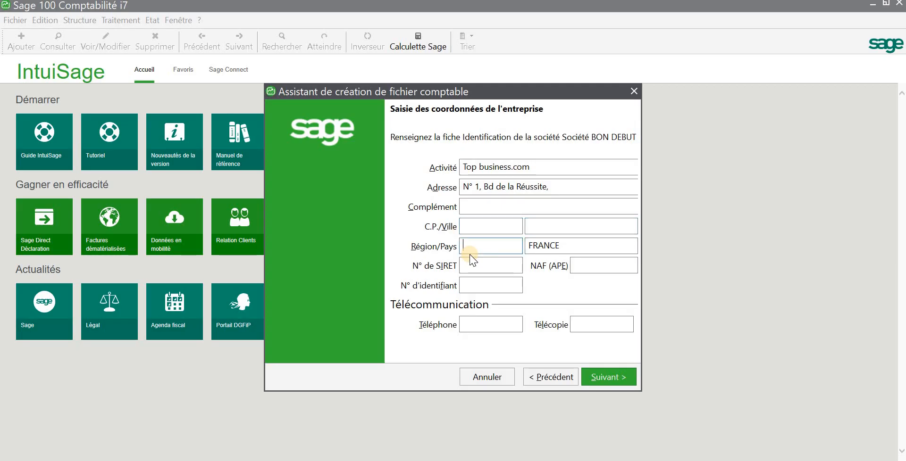
pyautogui.hotkey('shift', 'Tab')
pyautogui.hotkey('ctrl', 'v')
pyautogui.press('Tab')
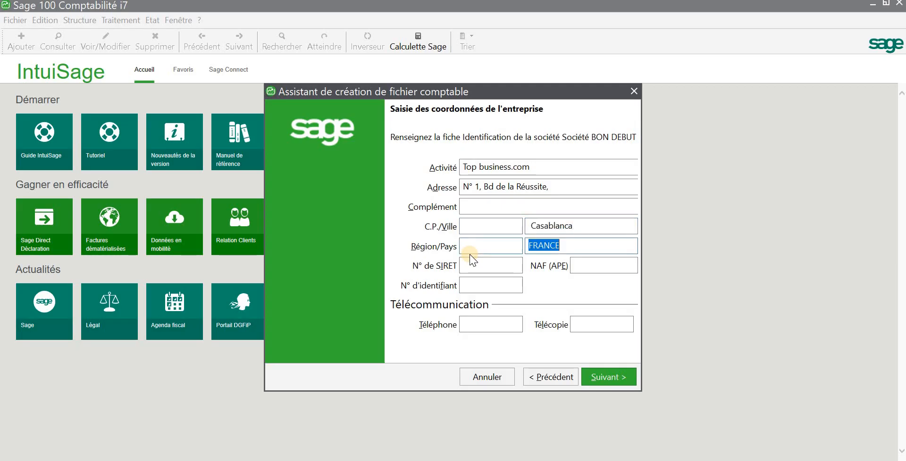
pyautogui.write('Maroc')
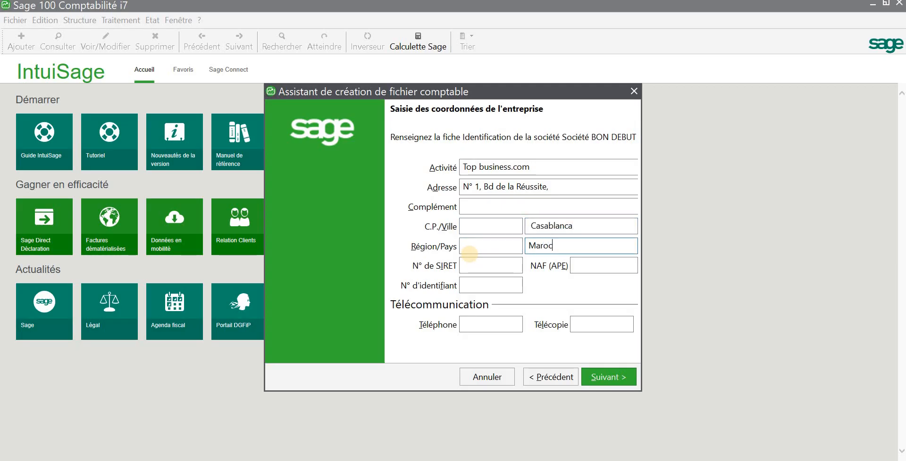
# Copy the tax identification number from the Word sheet into the Sage identifier field and continue to the fiscal year settings
pyautogui.press('Tab')
pyautogui.press('Tab')
pyautogui.hotkey('alt', 'Tab')
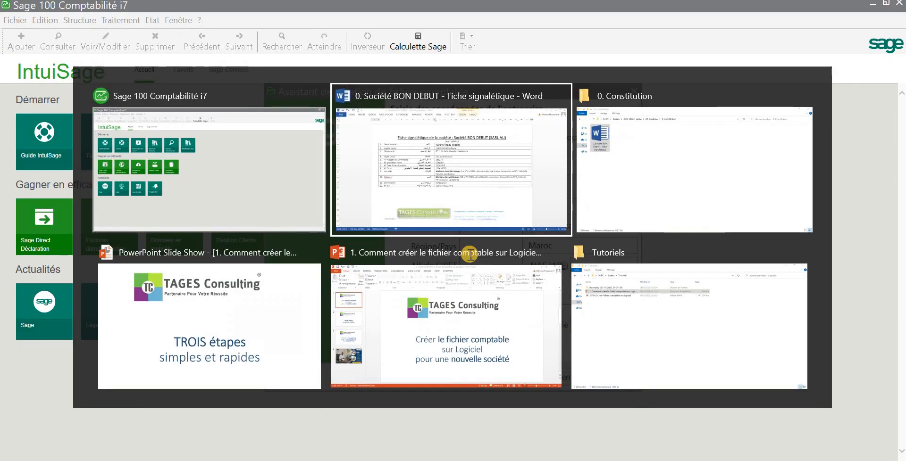
pyautogui.press('Tab')
pyautogui.press('Tab')
pyautogui.press('Tab')
pyautogui.press('Tab')
pyautogui.press('Tab')
pyautogui.press('Tab')
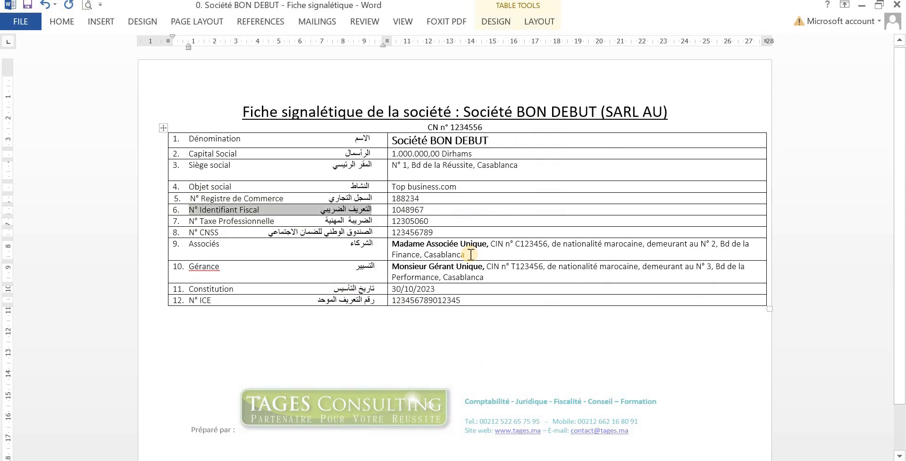
pyautogui.hotkey('ctrl', 'c')
pyautogui.hotkey('alt', 'Tab')
pyautogui.press('Tab')
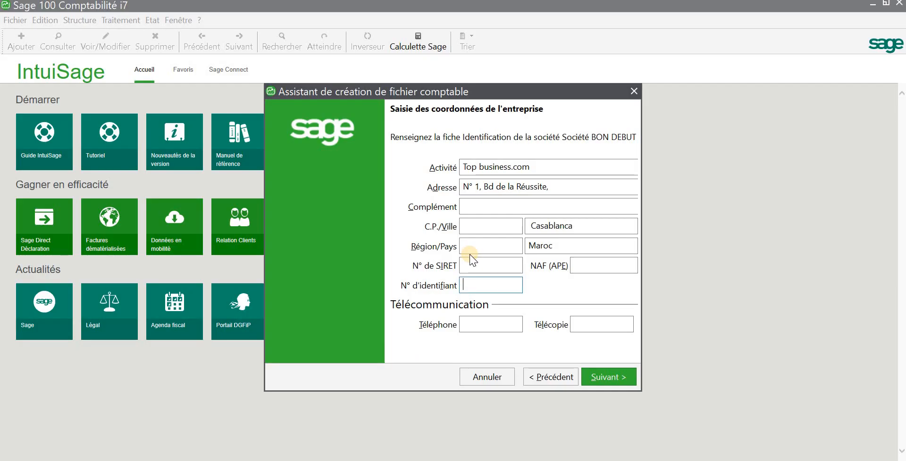
pyautogui.hotkey('ctrl', 'v')
pyautogui.click(604, 378)
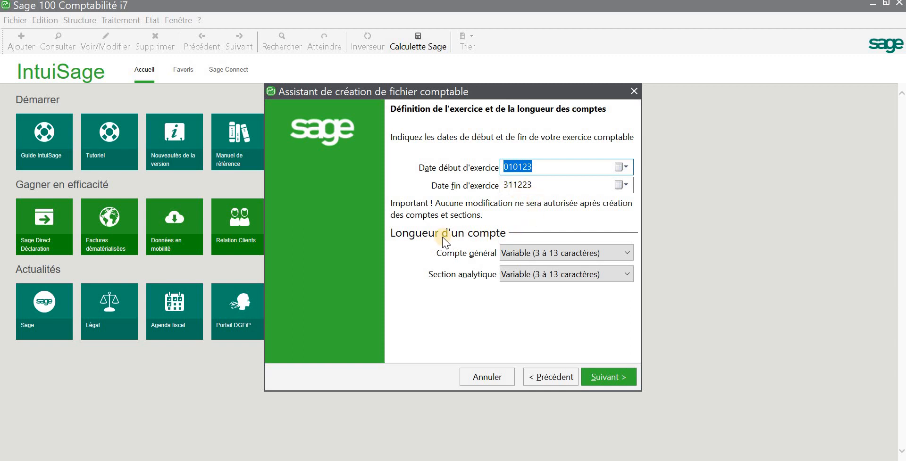
# Set both the general account and analytical section lengths to 8 caractères and continue
pyautogui.click(509, 248)
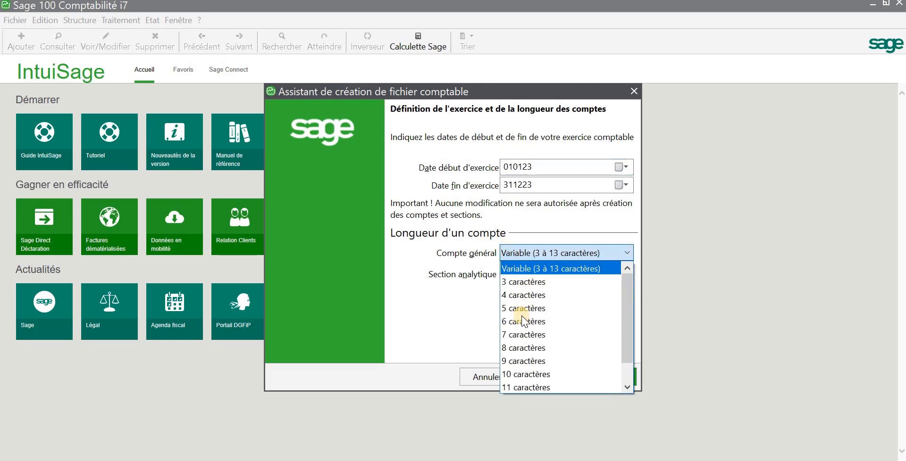
pyautogui.click(517, 346)
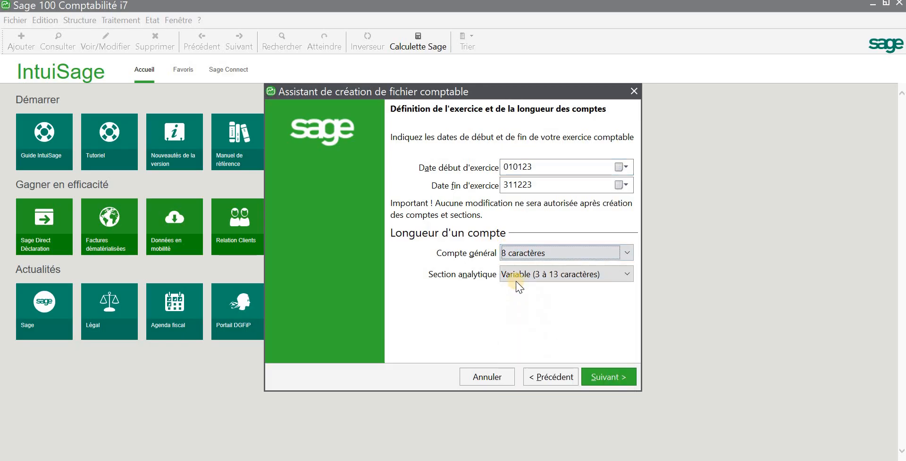
pyautogui.click(517, 277)
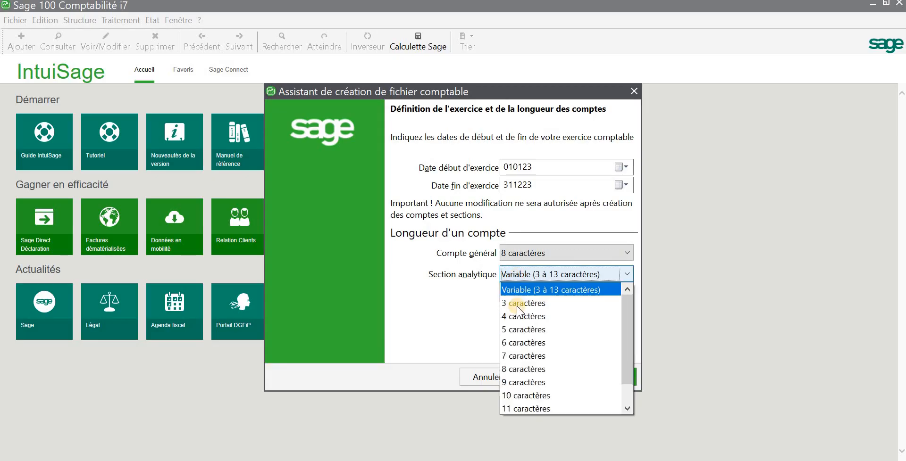
pyautogui.click(519, 368)
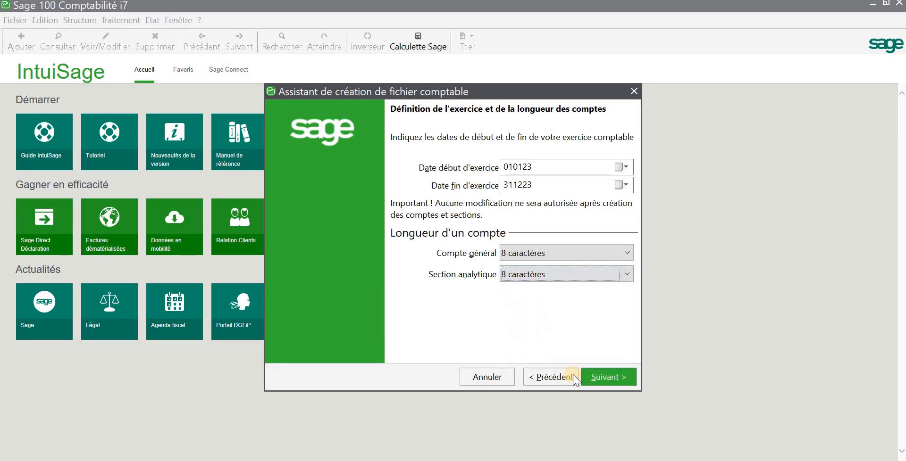
pyautogui.click(600, 378)
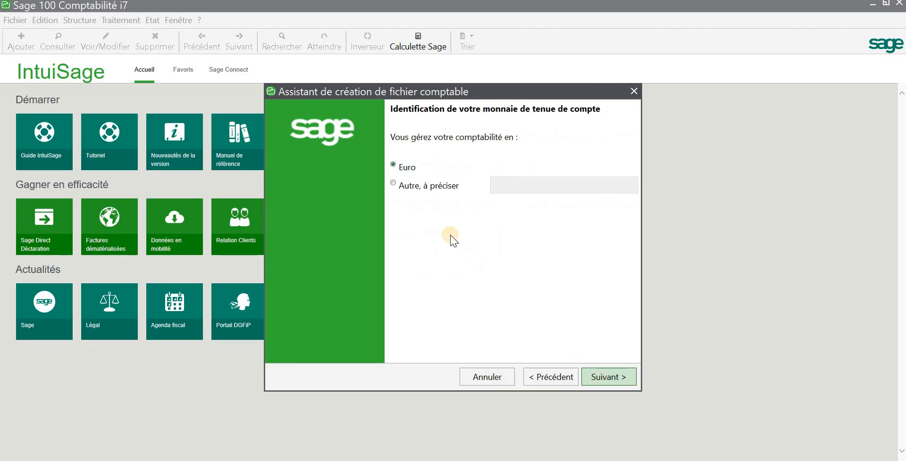
# Choose another bookkeeping currency instead of Euro, name it Dirhams, and continue
pyautogui.click(393, 183)
pyautogui.click(505, 185)
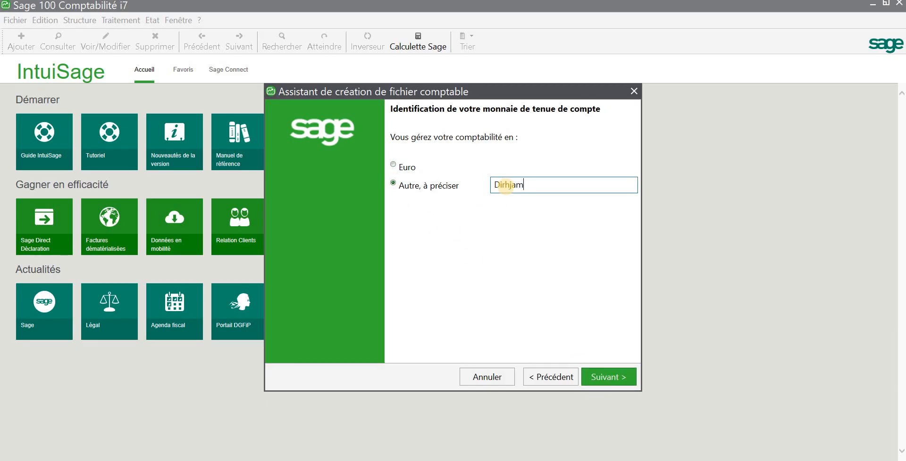
pyautogui.write('Dirhams')
pyautogui.click(607, 378)
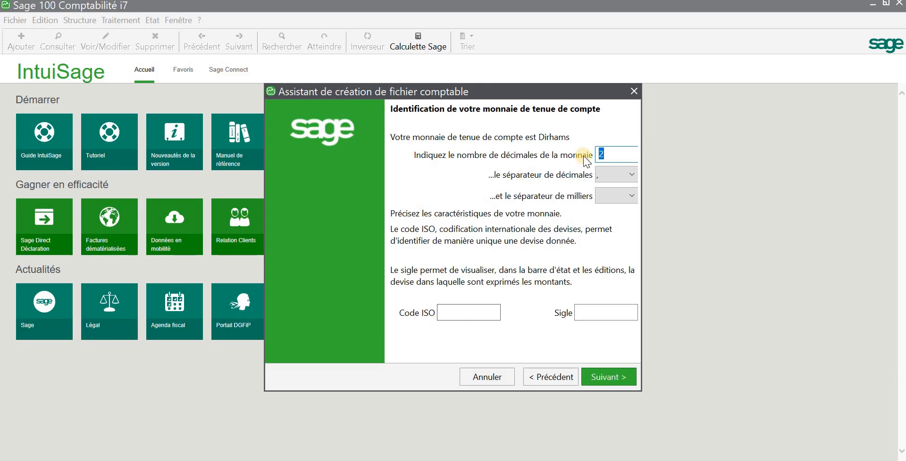
# Set the currency's ISO code to MAD and its symbol to Dhs, and continue
pyautogui.click(470, 320)
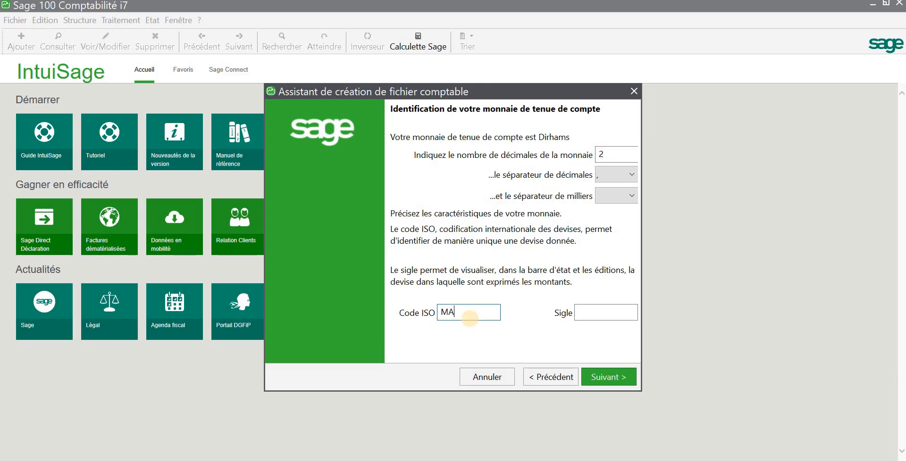
pyautogui.write('D')
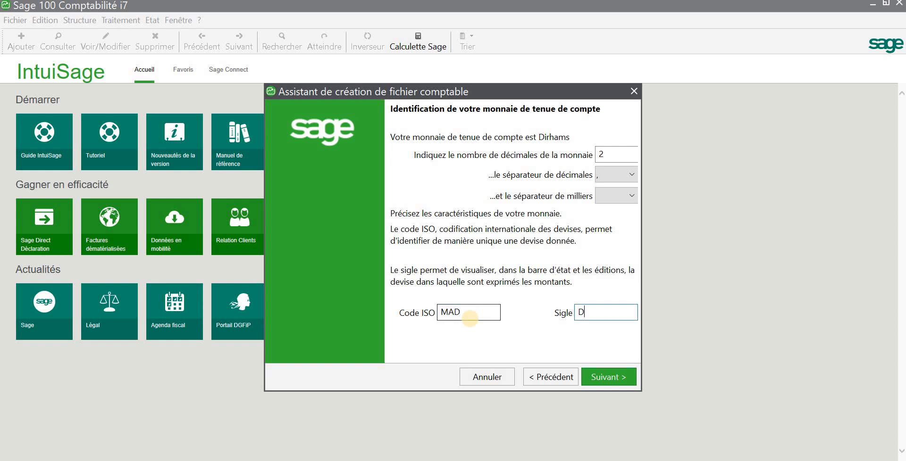
pyautogui.write('hs')
pyautogui.click(621, 377)
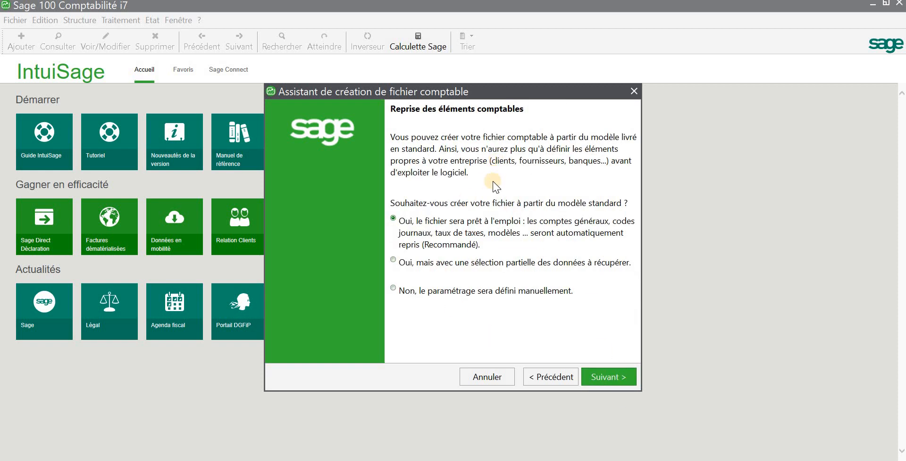
# Choose to define the settings manually without the standard model, and open the dialog for naming and locating the accounting file
pyautogui.click(394, 288)
pyautogui.click(612, 379)
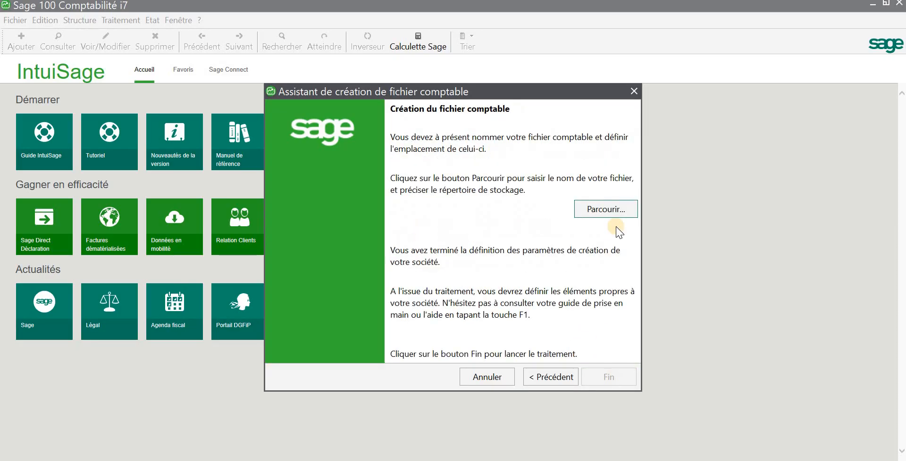
pyautogui.click(608, 210)
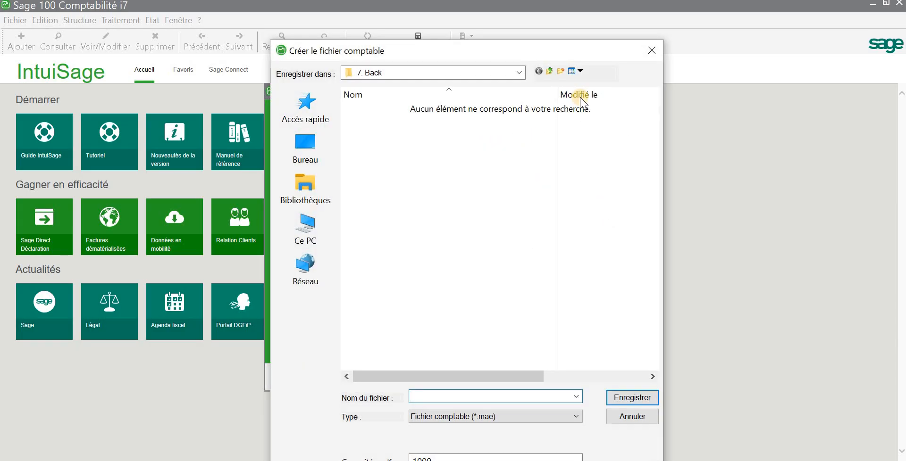
# Browse up to the BON DEBUT sarlau folder and return through 01. Comptabilité and Exercice 2023 to 7. Back
pyautogui.click(549, 71)
pyautogui.click(550, 71)
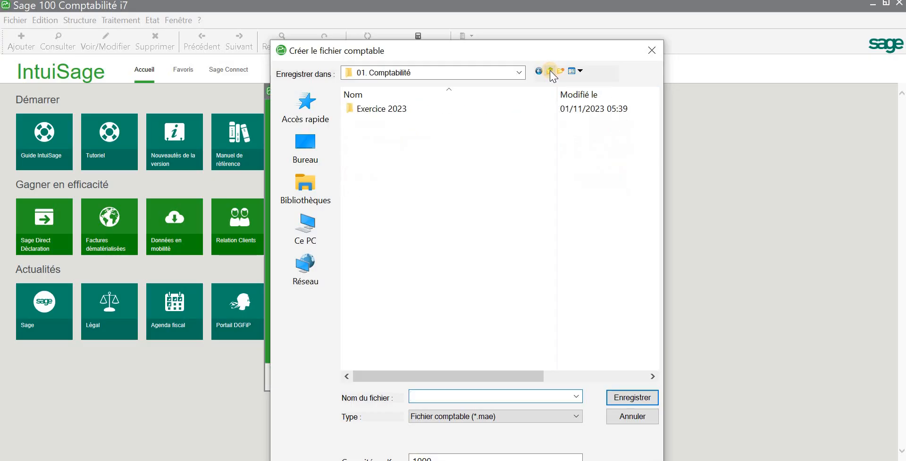
pyautogui.click(550, 71)
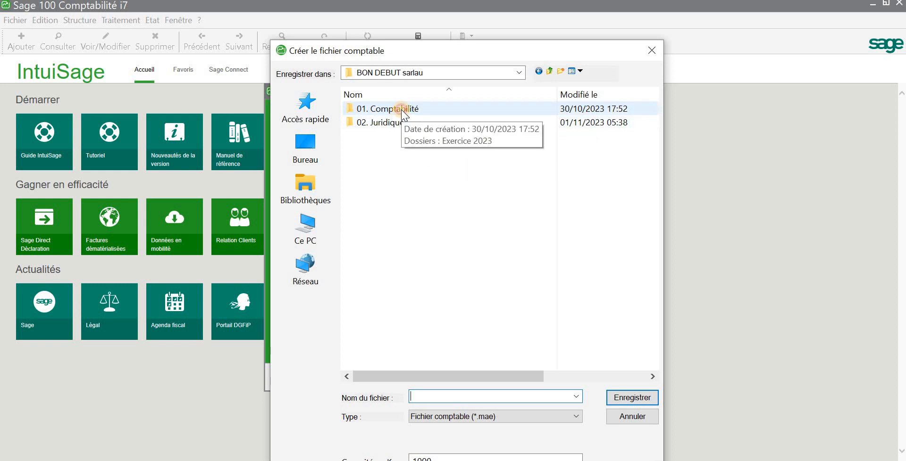
pyautogui.click(402, 109)
pyautogui.click(402, 109)
pyautogui.press('Escape')
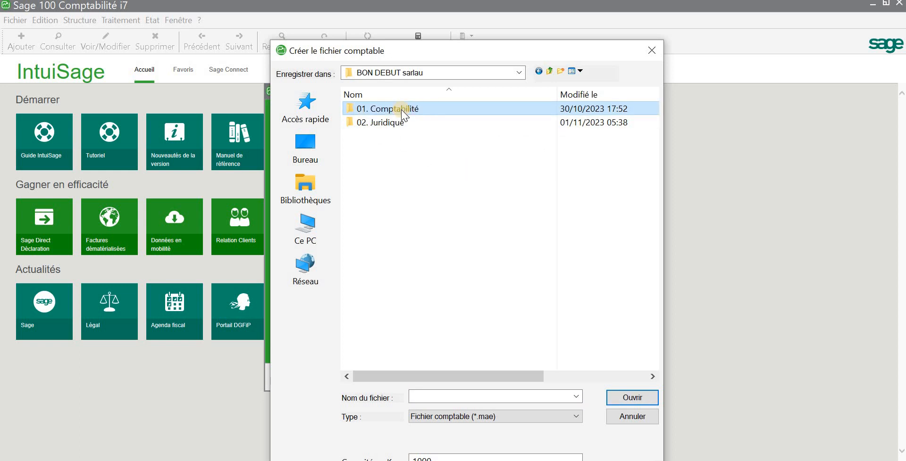
pyautogui.doubleClick(402, 113)
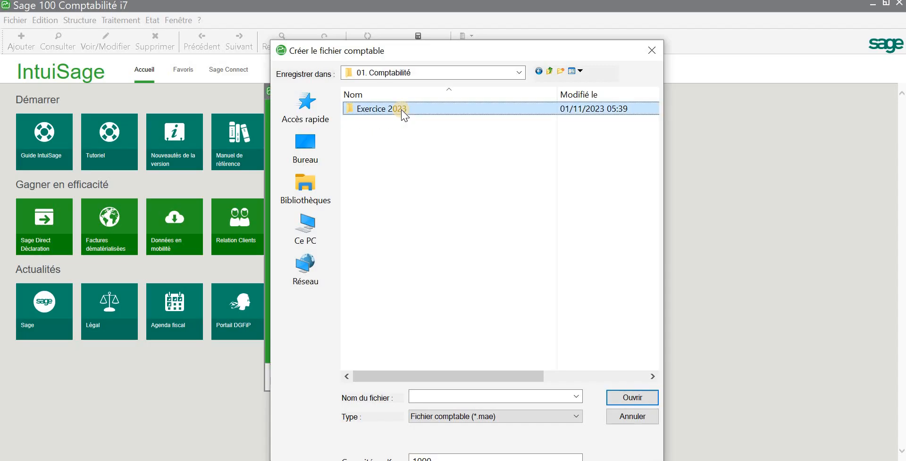
pyautogui.doubleClick(403, 113)
pyautogui.press('Down')
pyautogui.press('Down')
pyautogui.press('Down')
pyautogui.press('Down')
pyautogui.press('Down')
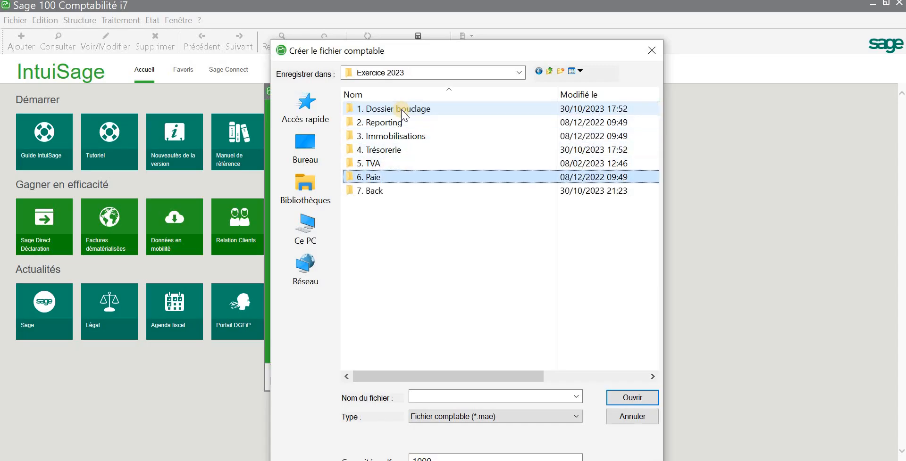
pyautogui.press('Down')
pyautogui.press('Return')
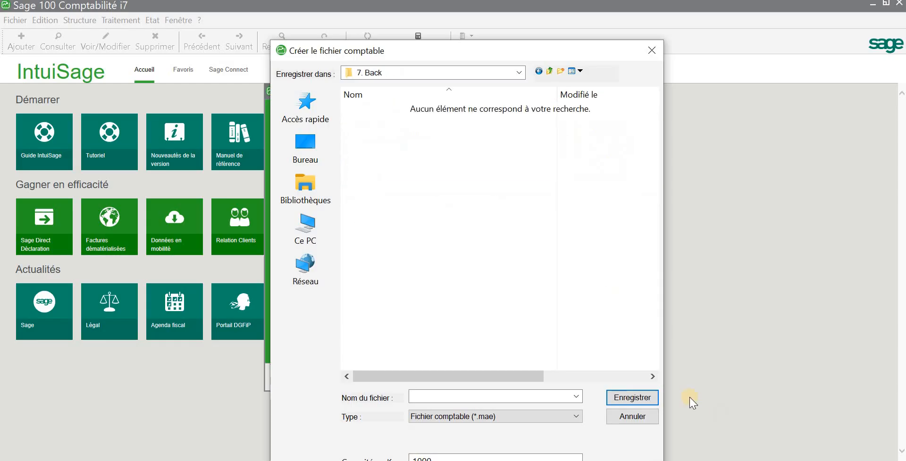
# Name the accounting file BON DEBUT sarlau, save it in the 7. Back folder, and finish the creation assistant
pyautogui.click(501, 398)
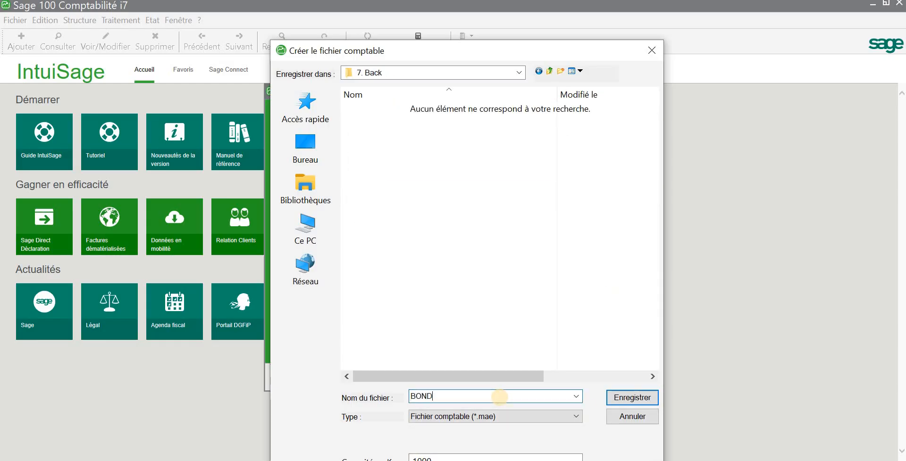
pyautogui.press('BackSpace')
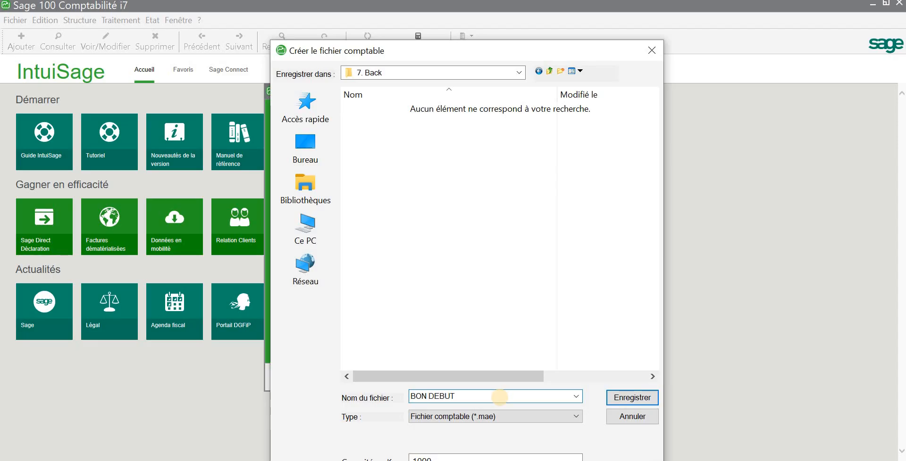
pyautogui.write('DEBUT sarlau')
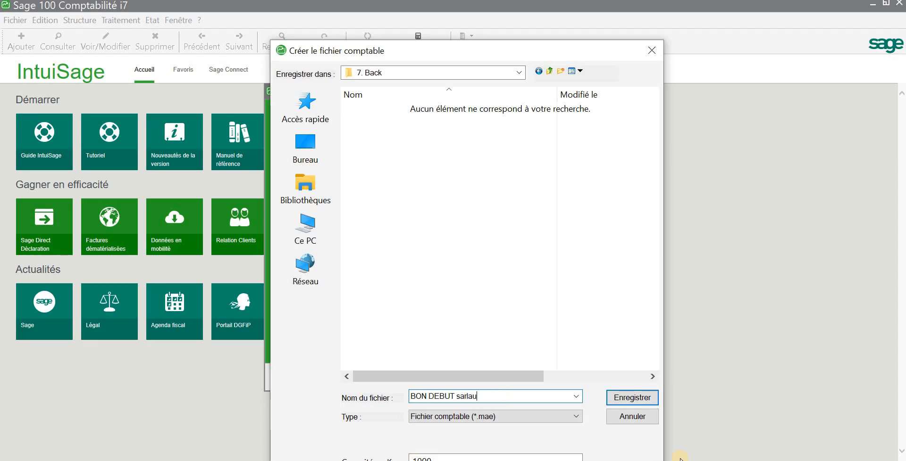
pyautogui.click(628, 399)
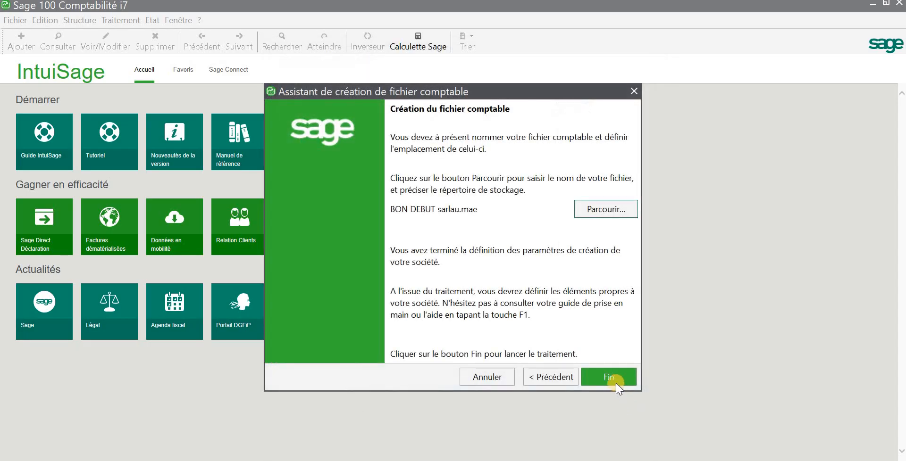
pyautogui.click(615, 379)
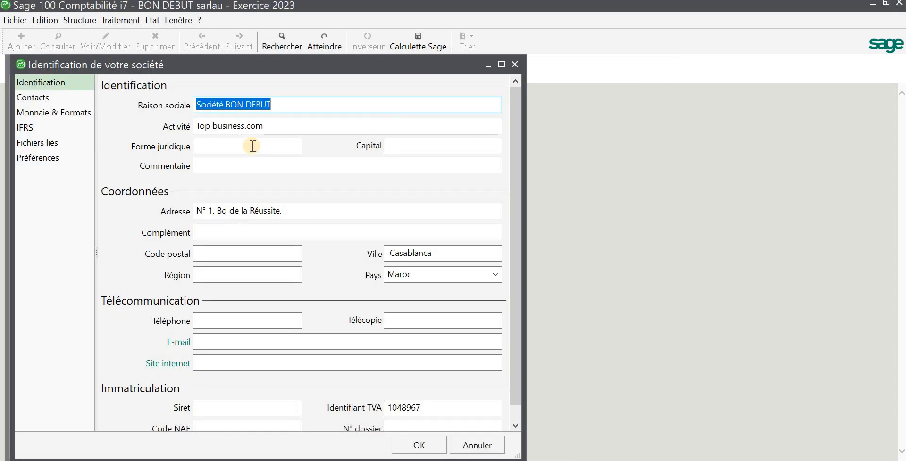
# Set the company's legal form to SARLAU and its capital to 1000000, confirm, and close the company settings
pyautogui.click(253, 147)
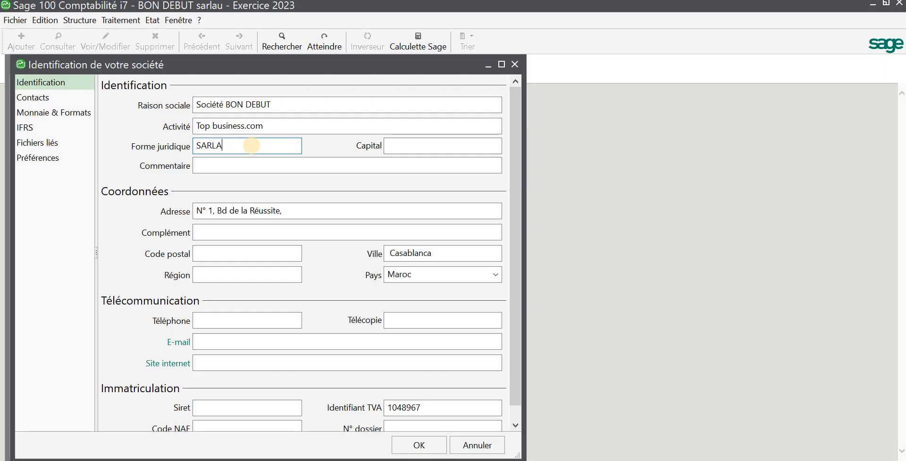
pyautogui.press('Tab')
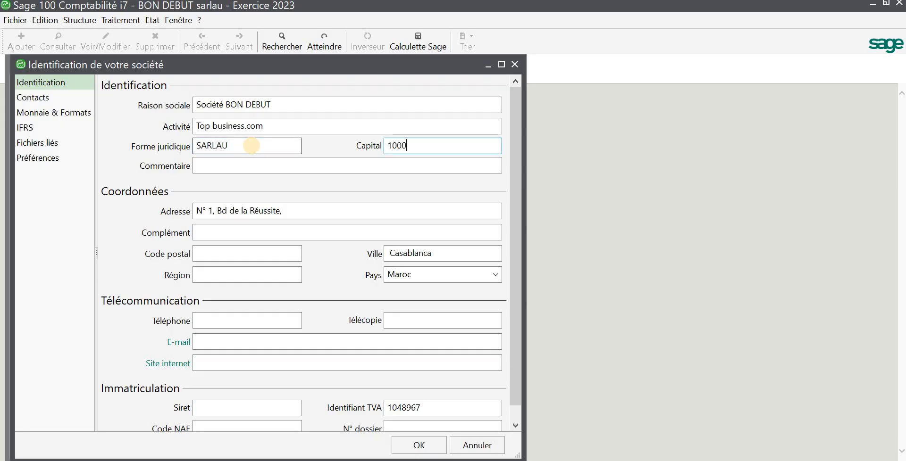
pyautogui.write('1000000')
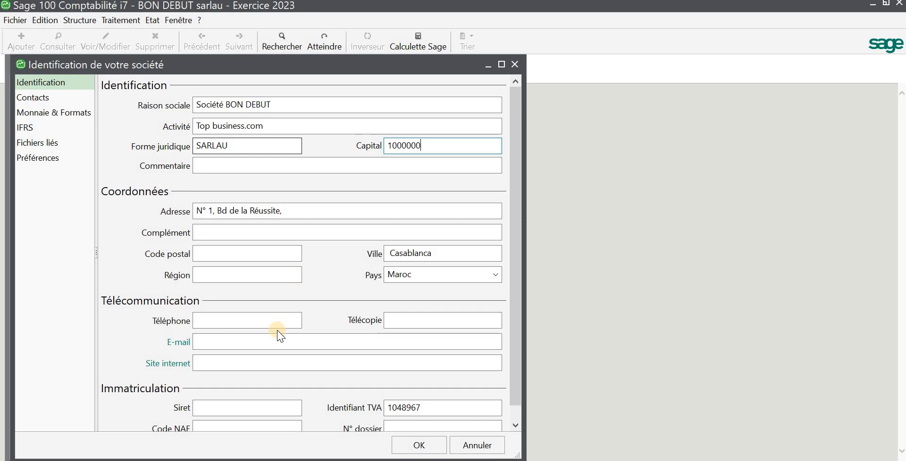
pyautogui.click(427, 445)
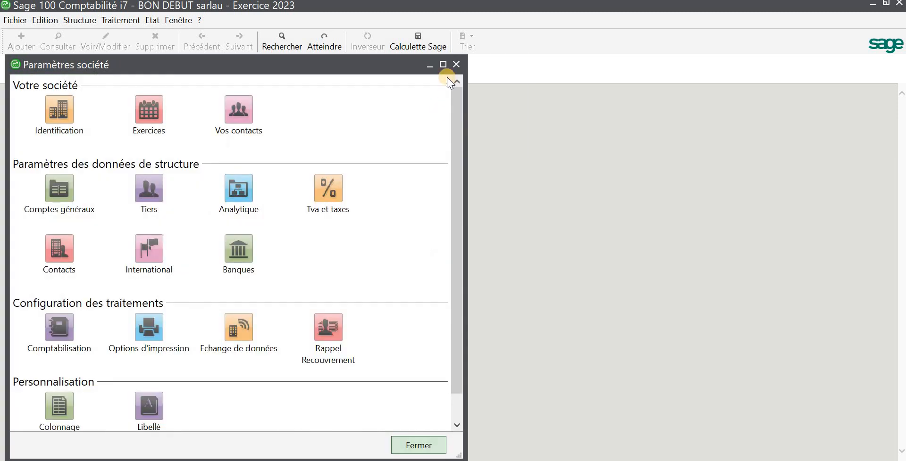
pyautogui.click(455, 67)
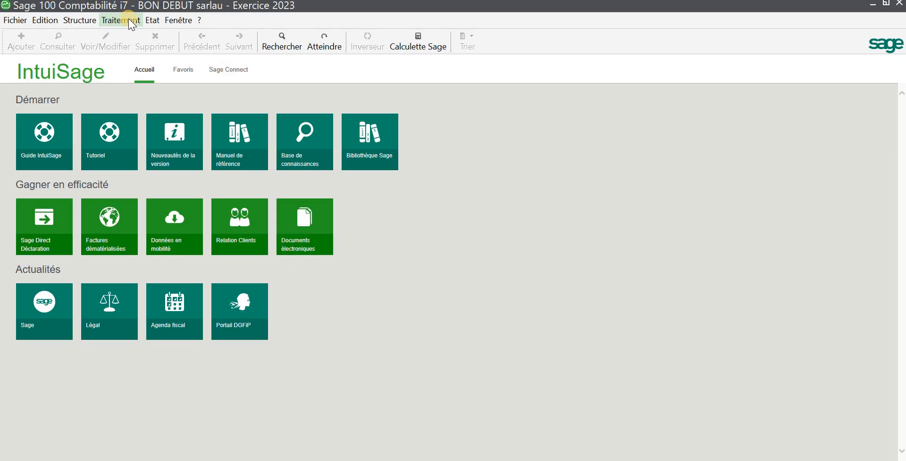
# Check the contents of the chart of accounts and the journal codes list, closing each one
pyautogui.click(76, 21)
pyautogui.click(88, 38)
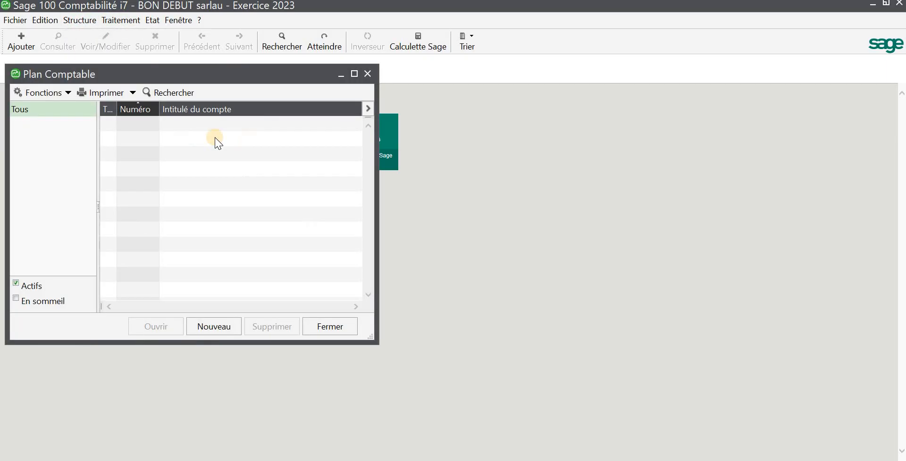
pyautogui.click(325, 326)
pyautogui.click(79, 20)
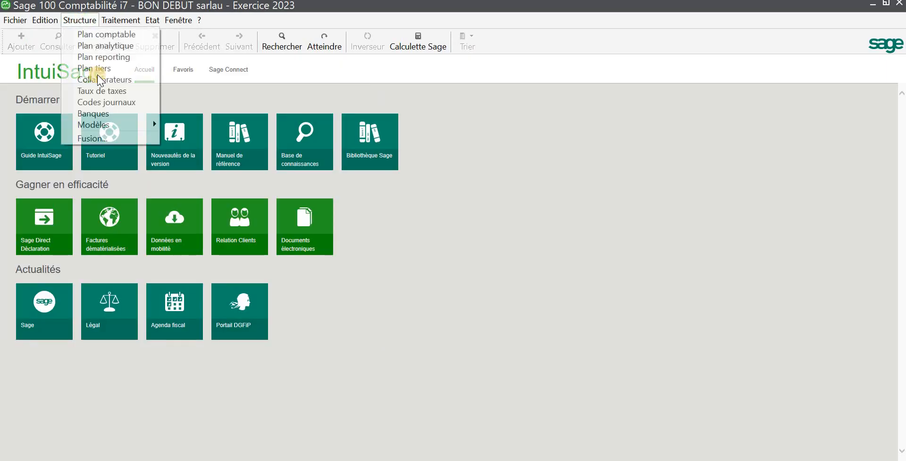
pyautogui.click(100, 100)
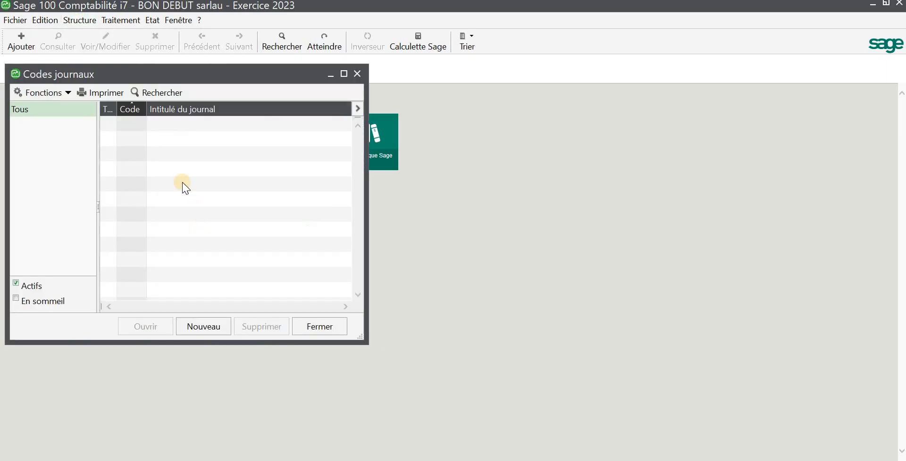
pyautogui.click(320, 326)
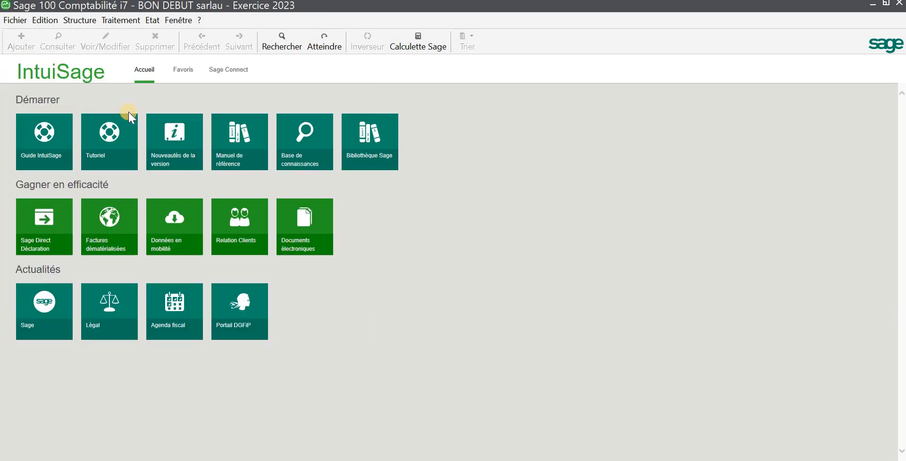
# Import the chart of accounts from the PC - VF text file using the configurable format IMPORT PC i7
pyautogui.click(15, 20)
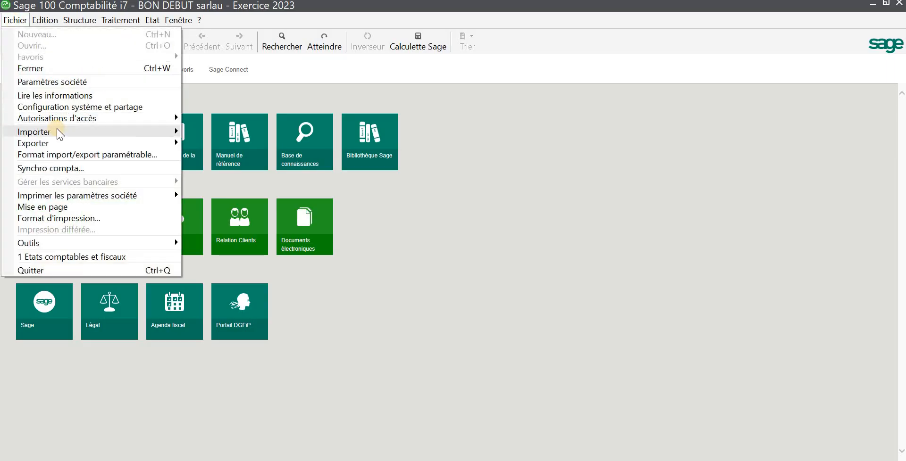
pyautogui.moveTo(137, 134)
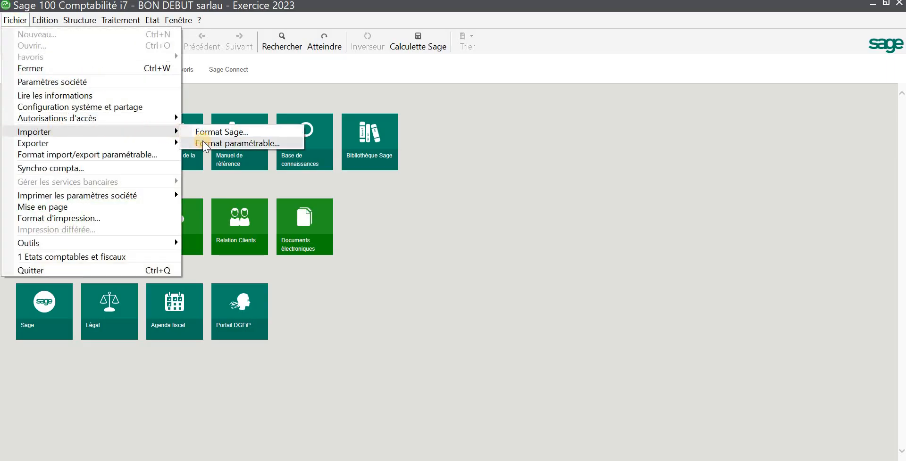
pyautogui.click(202, 142)
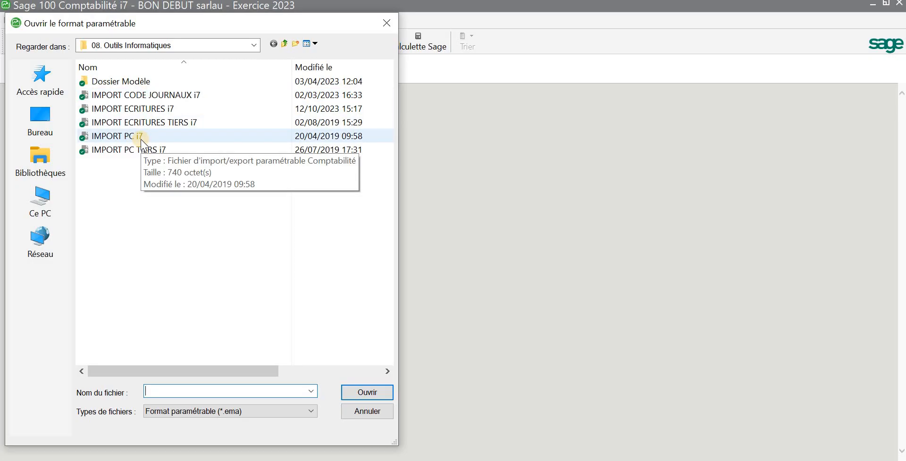
pyautogui.click(143, 142)
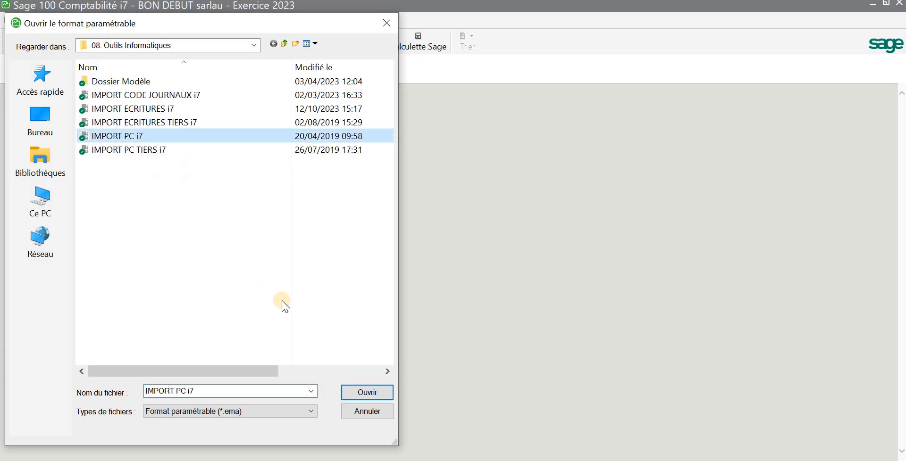
pyautogui.click(368, 393)
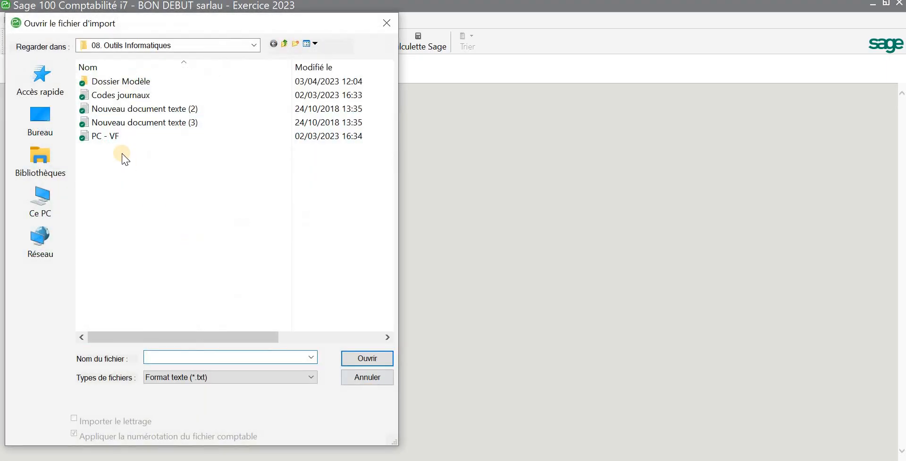
pyautogui.click(102, 137)
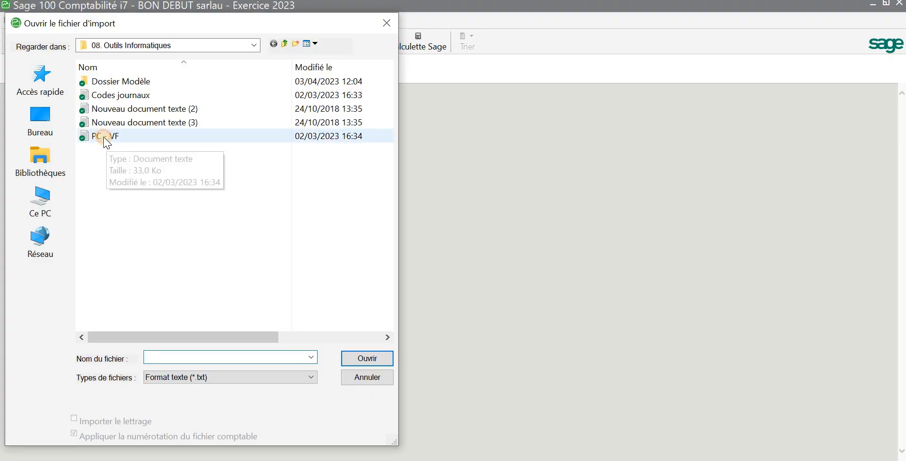
pyautogui.click(366, 359)
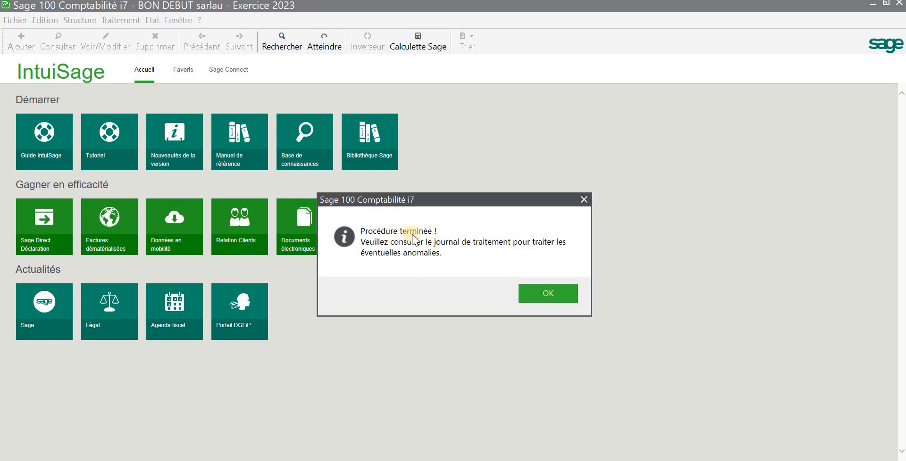
pyautogui.click(549, 293)
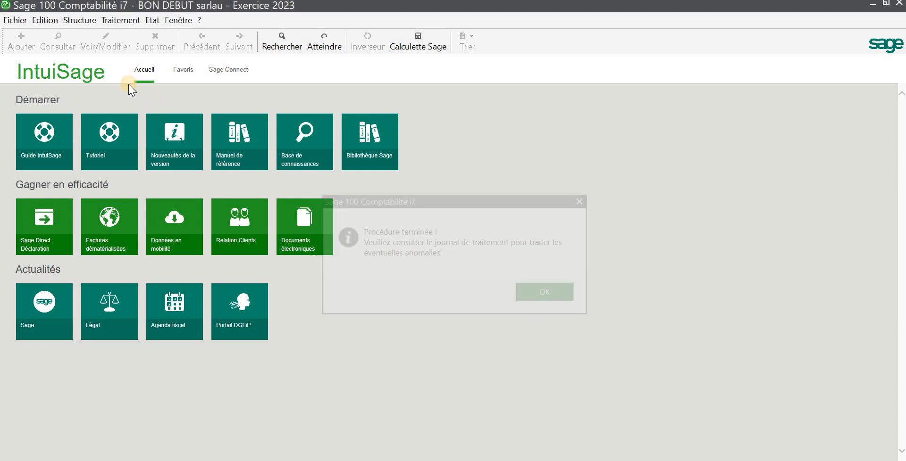
# Review the imported accounts in the chart of accounts, and close it
pyautogui.click(80, 19)
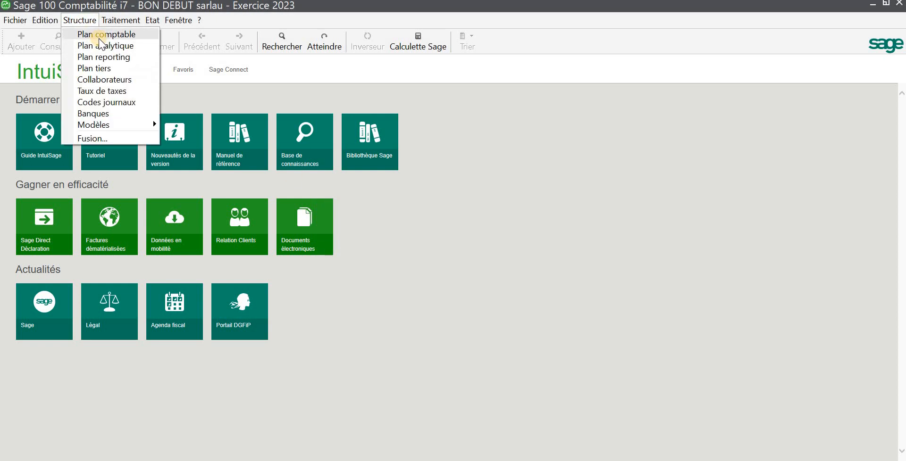
pyautogui.click(99, 35)
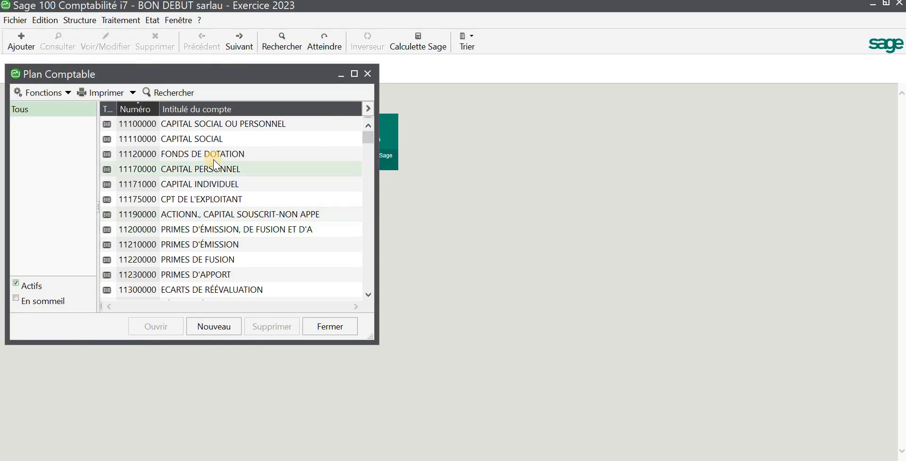
pyautogui.click(332, 326)
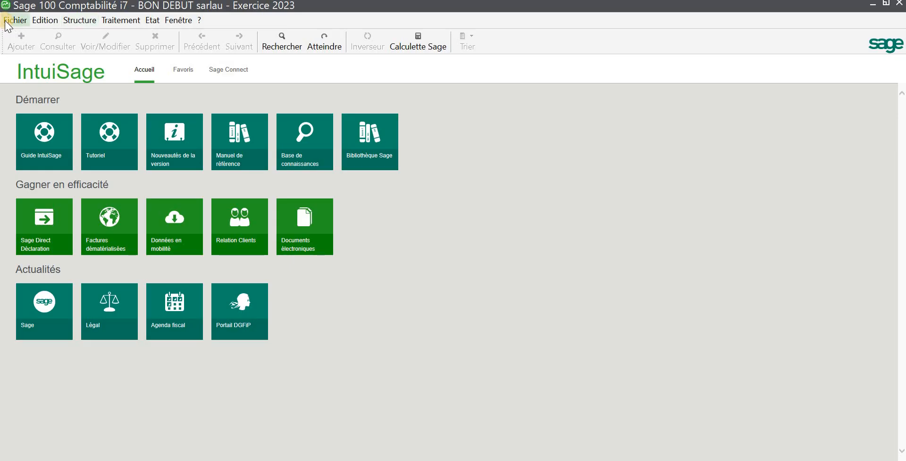
# Import the journal codes from the Codes journaux text file using the configurable format IMPORT CODE JOURNAUX i7
pyautogui.click(6, 22)
pyautogui.moveTo(47, 131)
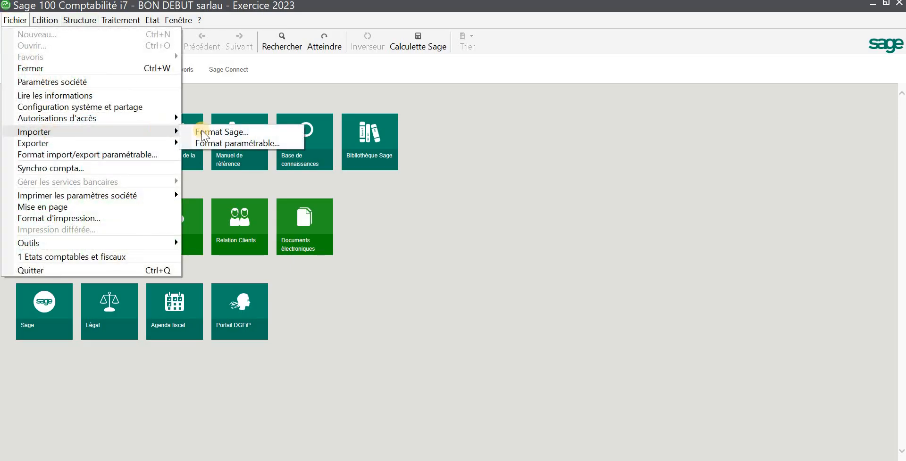
pyautogui.click(204, 143)
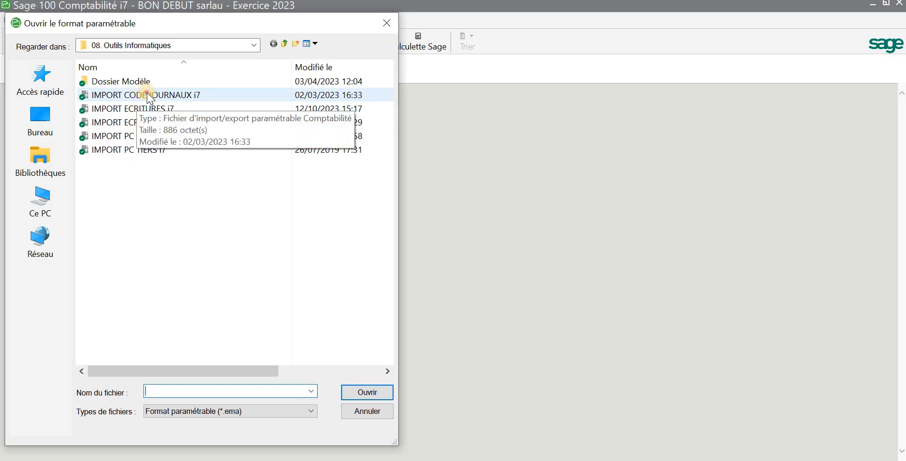
pyautogui.click(148, 96)
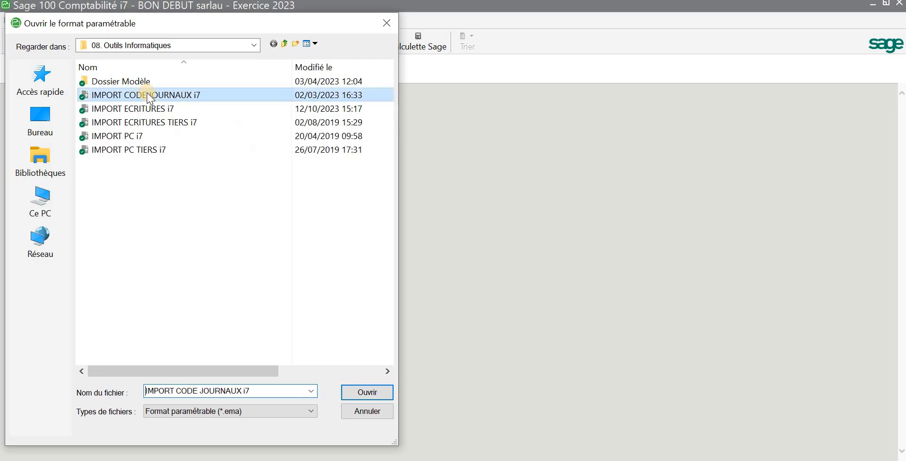
pyautogui.click(371, 390)
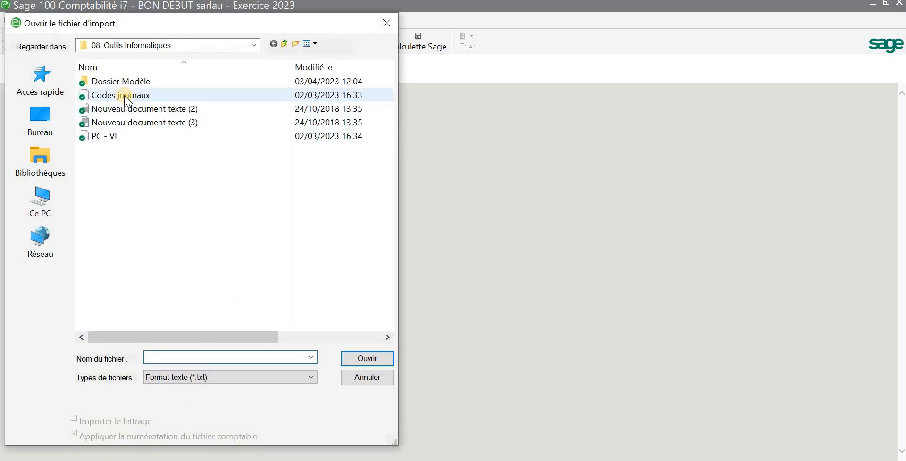
pyautogui.click(126, 97)
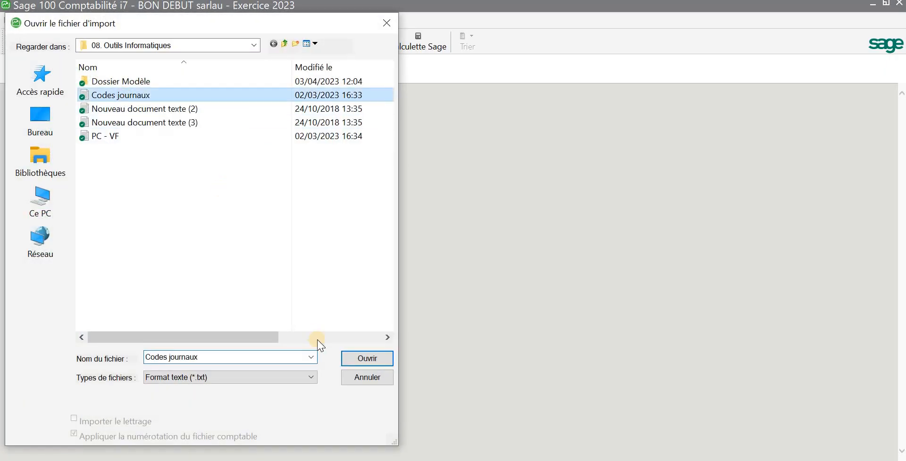
pyautogui.click(367, 360)
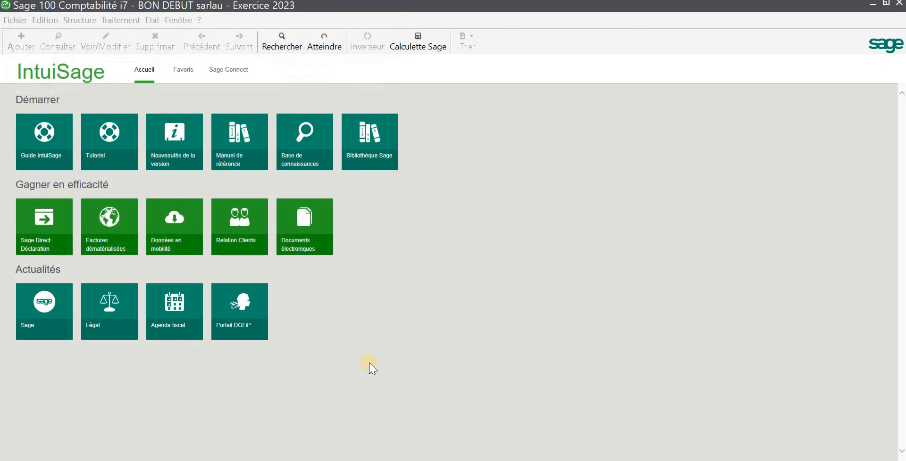
# Change the title of the BAQ journal to BMCI, confirm, and close the journal codes list
pyautogui.click(80, 20)
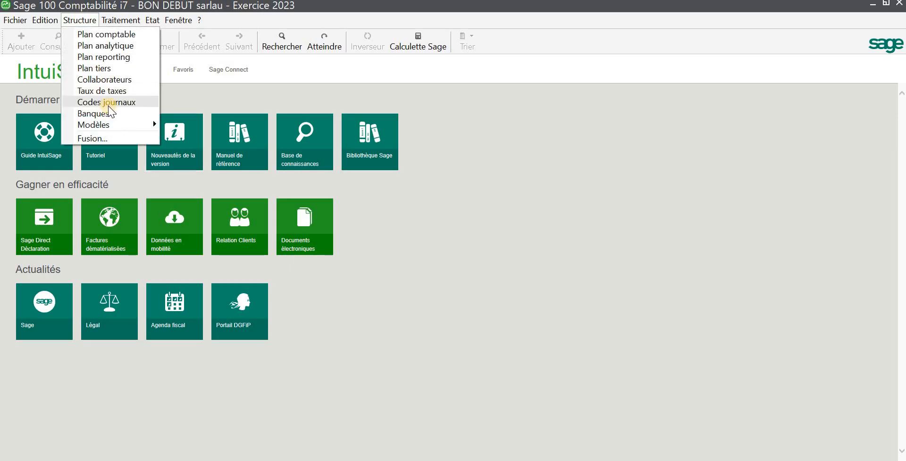
pyautogui.click(107, 102)
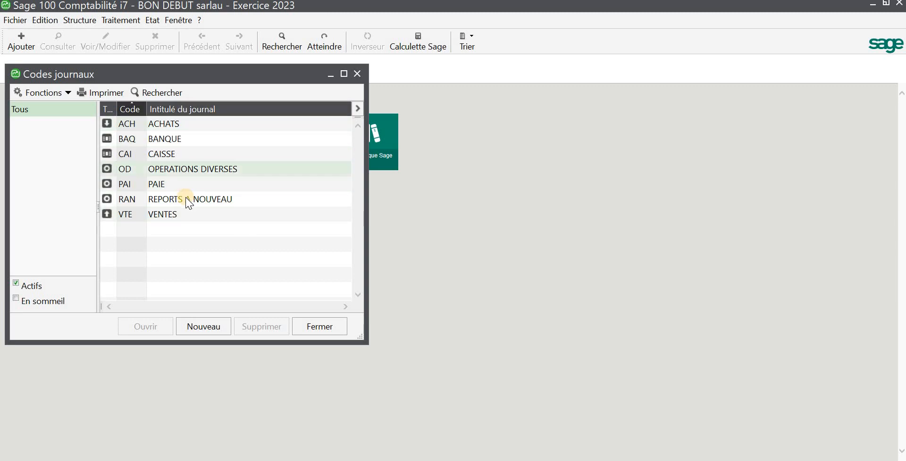
pyautogui.doubleClick(187, 141)
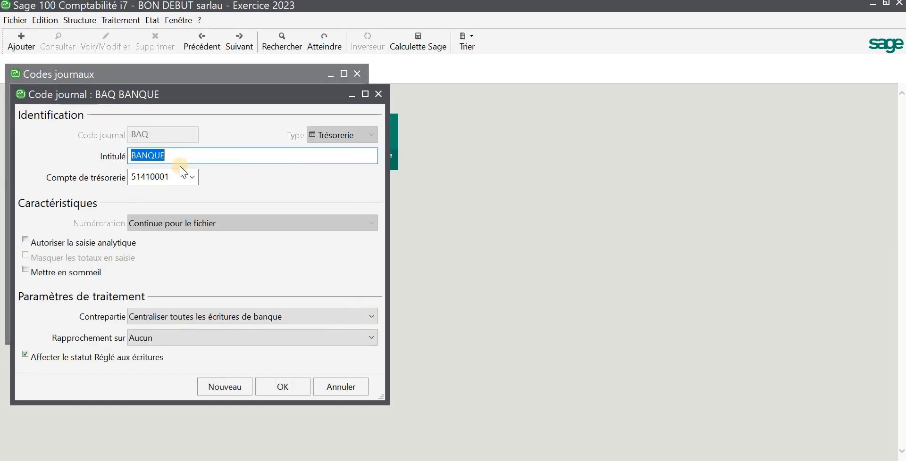
pyautogui.write('BMCI')
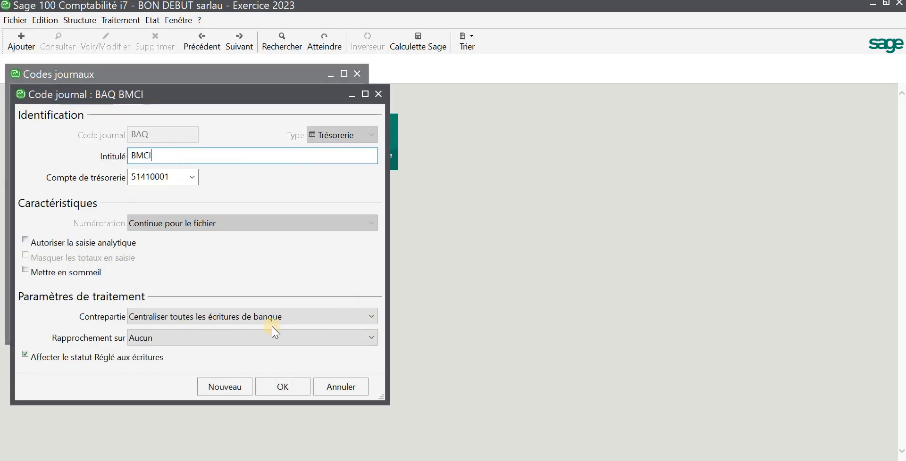
pyautogui.click(281, 389)
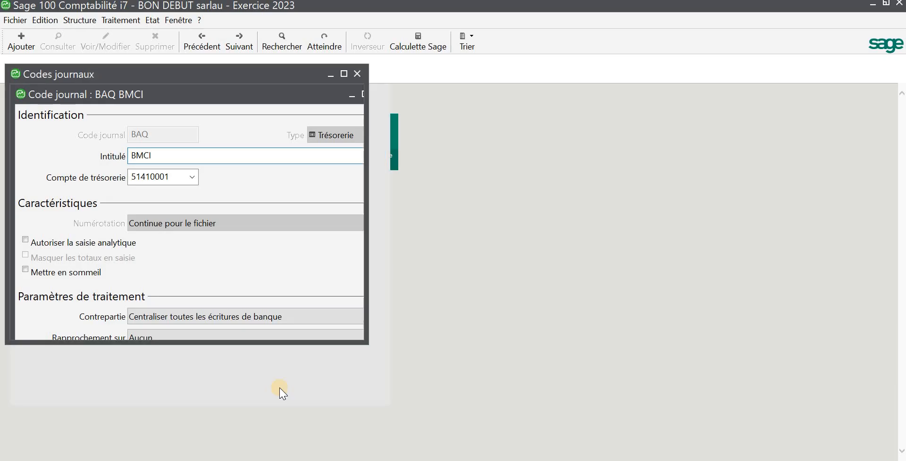
pyautogui.click(321, 325)
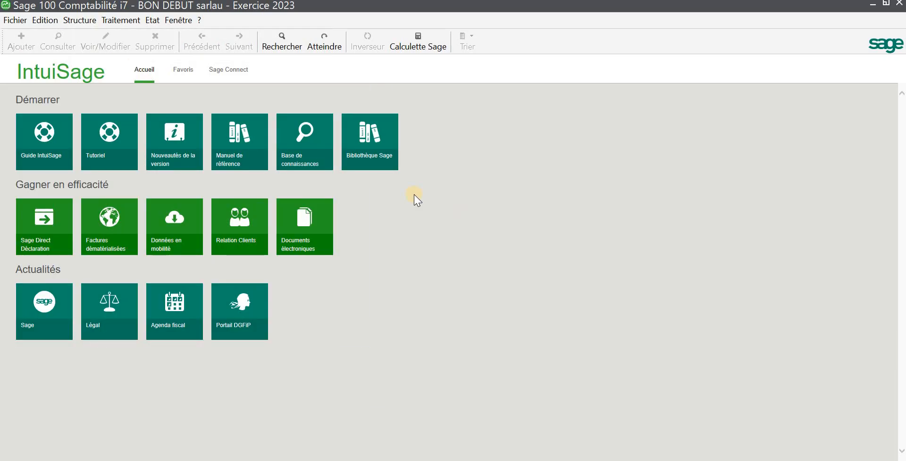
pyautogui.click(91, 22)
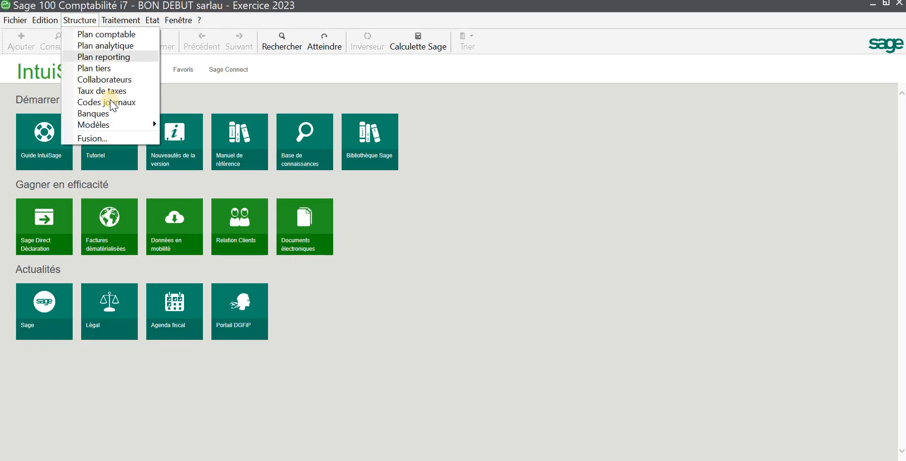
pyautogui.click(127, 21)
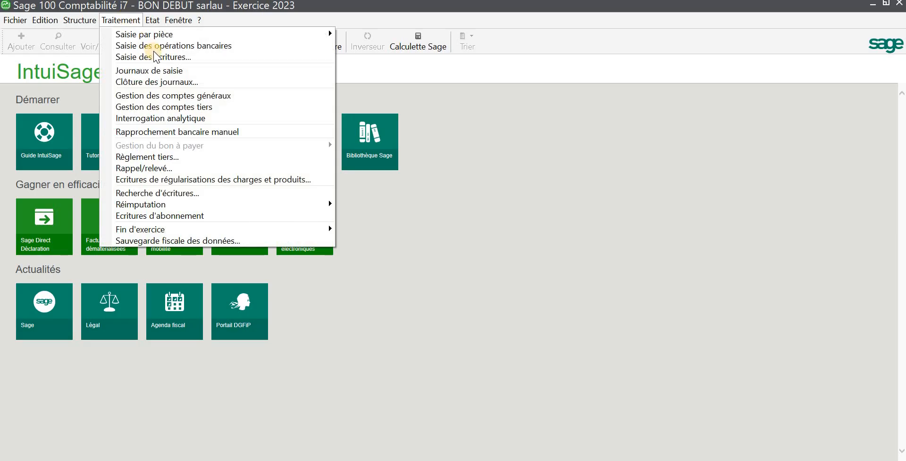